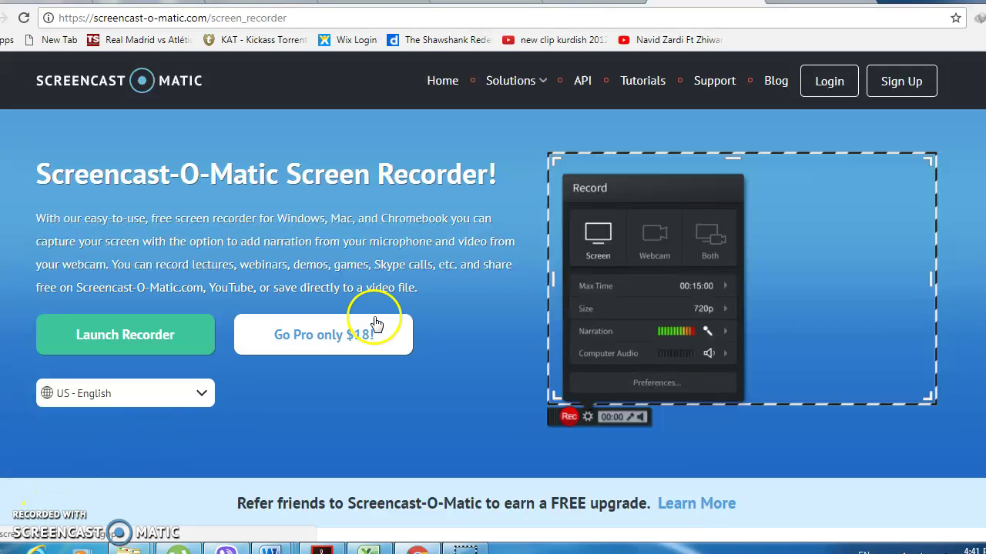
- Switch from the screen recorder to the Coursera home page tab
{"action": "left_click", "coordinate": [770, 2]}
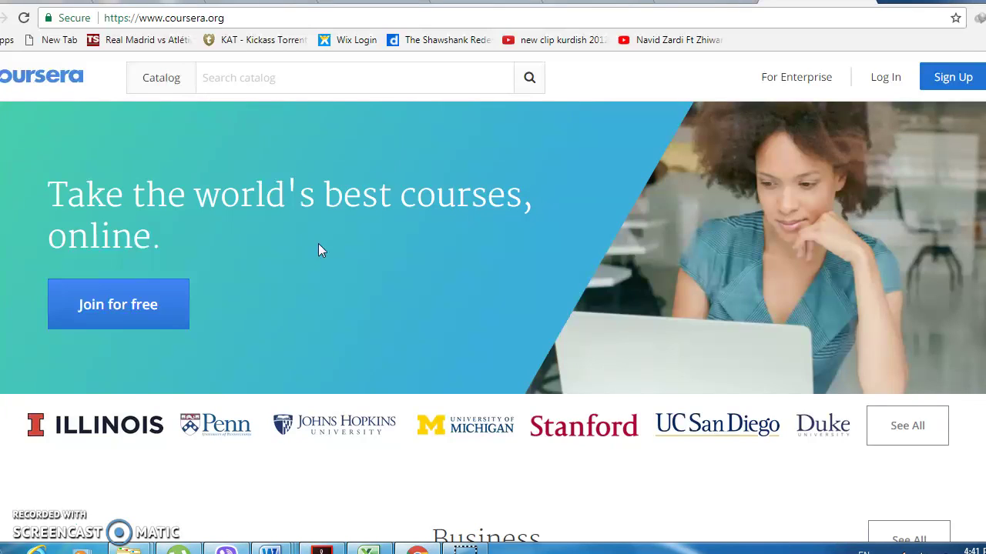
- Sign up for a free Coursera account with full name, suggested email and a password
{"action": "left_click", "coordinate": [263, 262]}
{"action": "left_click", "coordinate": [119, 303]}
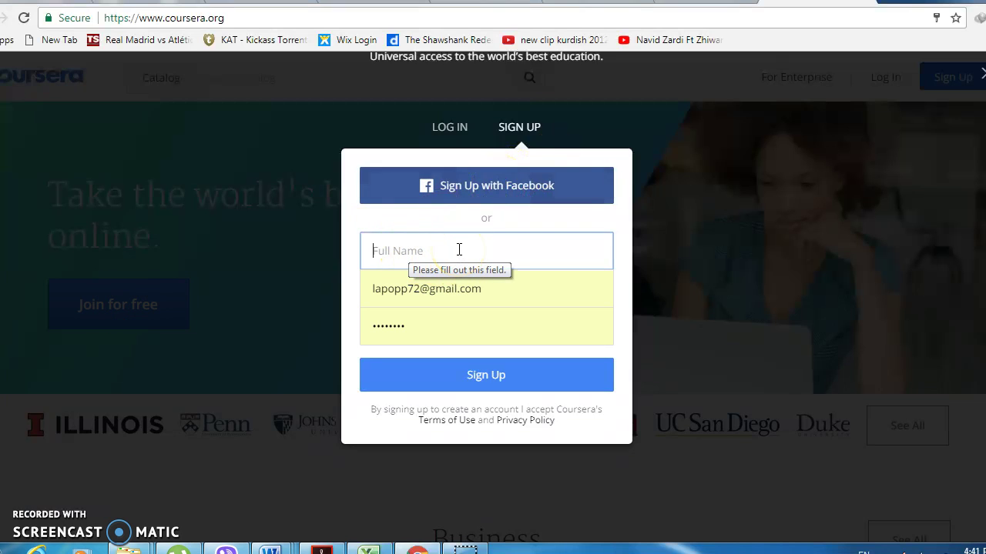
{"action": "key", "text": "Tab"}
{"action": "type", "text": "larissa"}
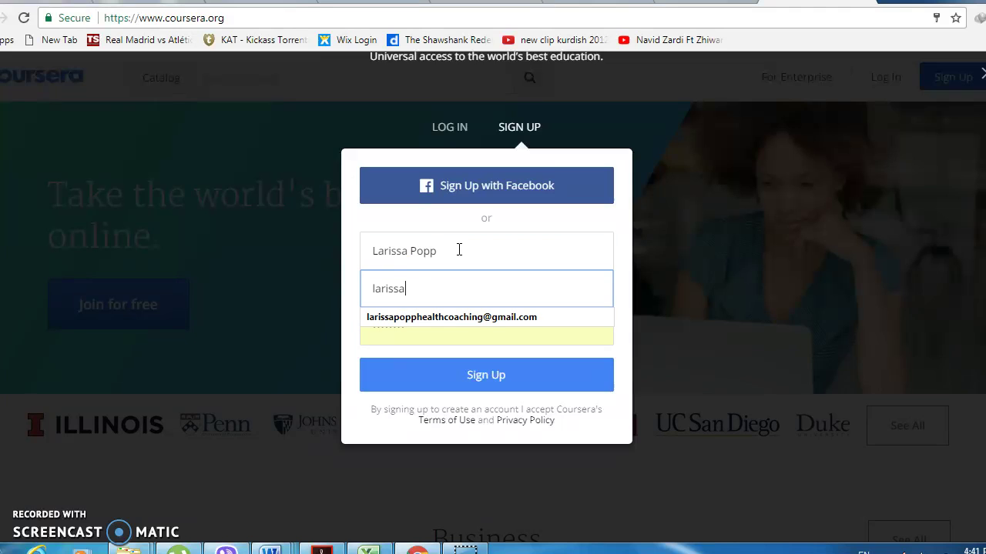
{"action": "key", "text": "Down"}
{"action": "key", "text": "Tab"}
{"action": "type", "text": "l"}
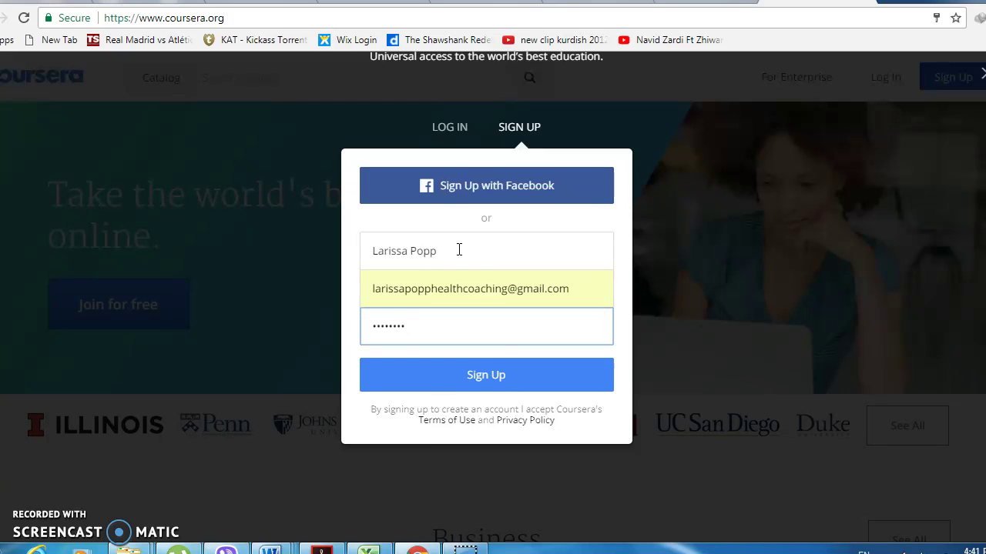
{"action": "left_click", "coordinate": [488, 377]}
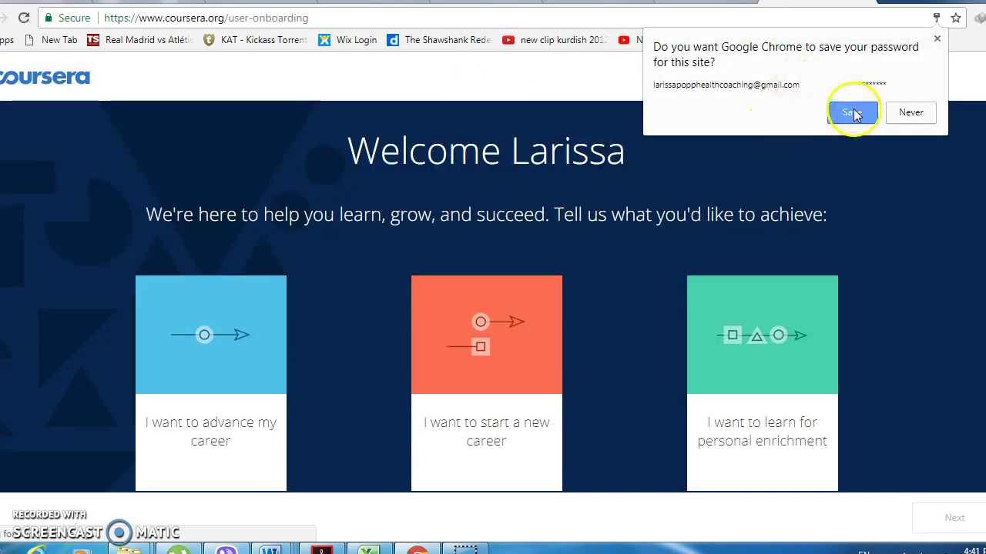
- Save the password in the browser and choose the personal enrichment learning goal
{"action": "left_click", "coordinate": [852, 113]}
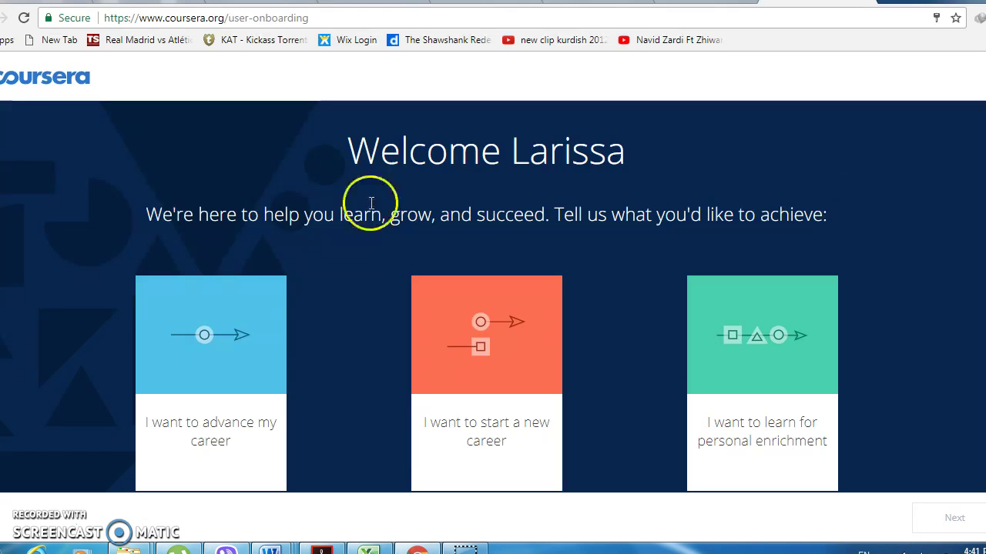
{"action": "left_click", "coordinate": [210, 458]}
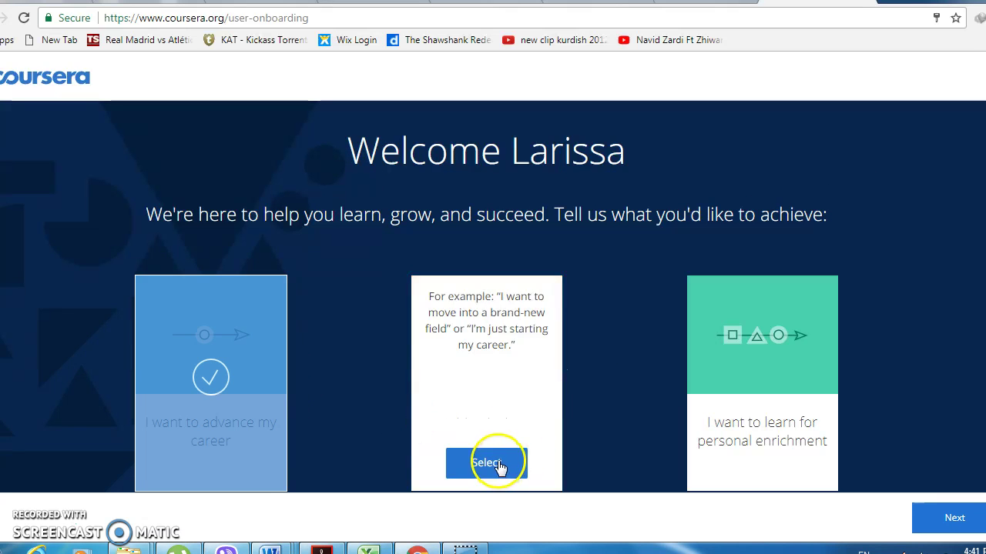
{"action": "left_click", "coordinate": [501, 466]}
{"action": "left_click", "coordinate": [763, 464]}
{"action": "left_click", "coordinate": [955, 516]}
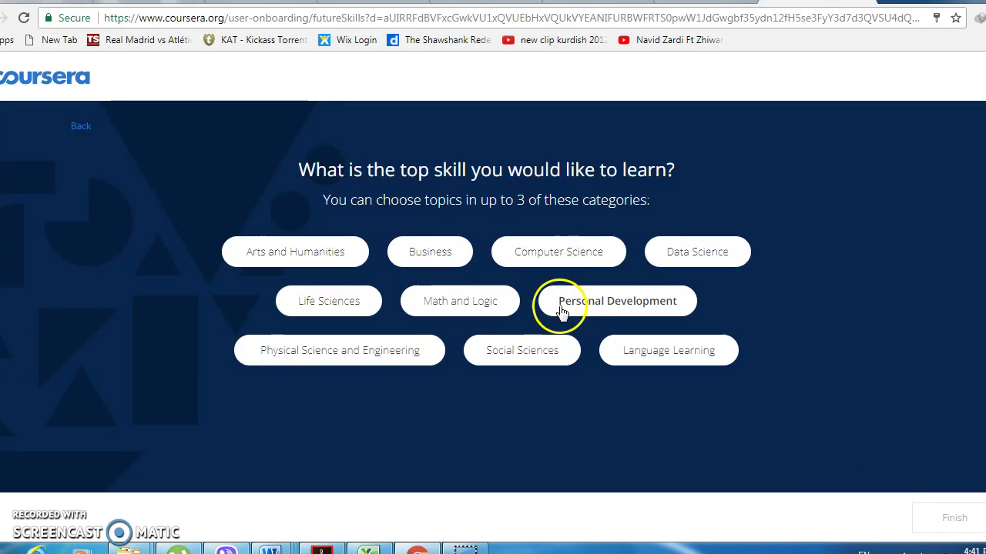
- Pick Business skills Project Management and Entrepreneurship to complete onboarding
{"action": "left_click", "coordinate": [608, 305]}
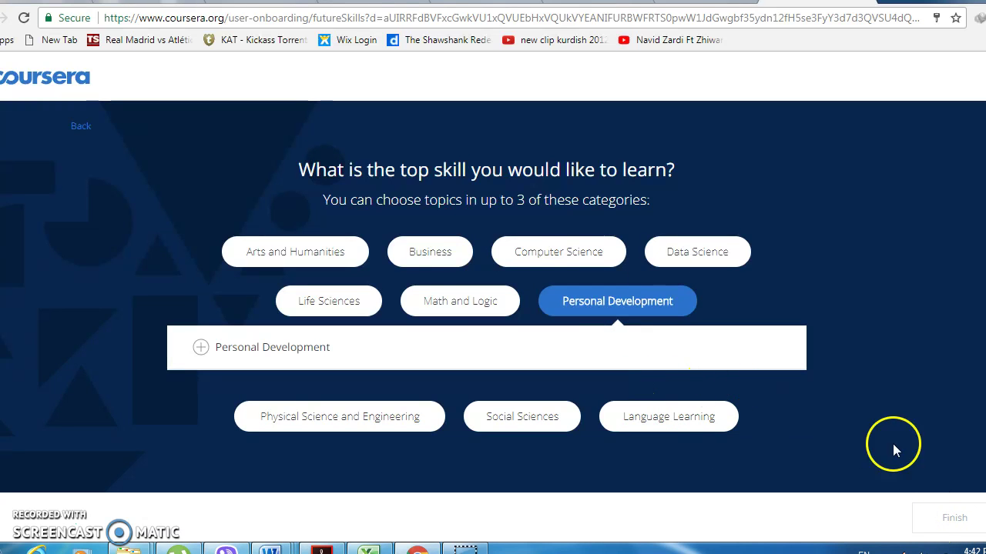
{"action": "left_click", "coordinate": [432, 262]}
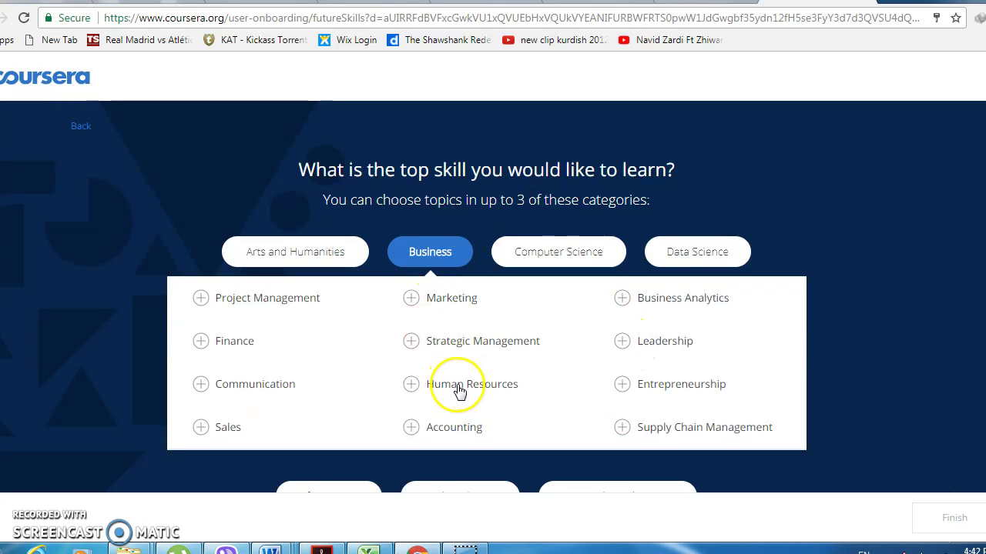
{"action": "left_click", "coordinate": [228, 303]}
{"action": "left_click", "coordinate": [703, 396]}
{"action": "left_click", "coordinate": [953, 519]}
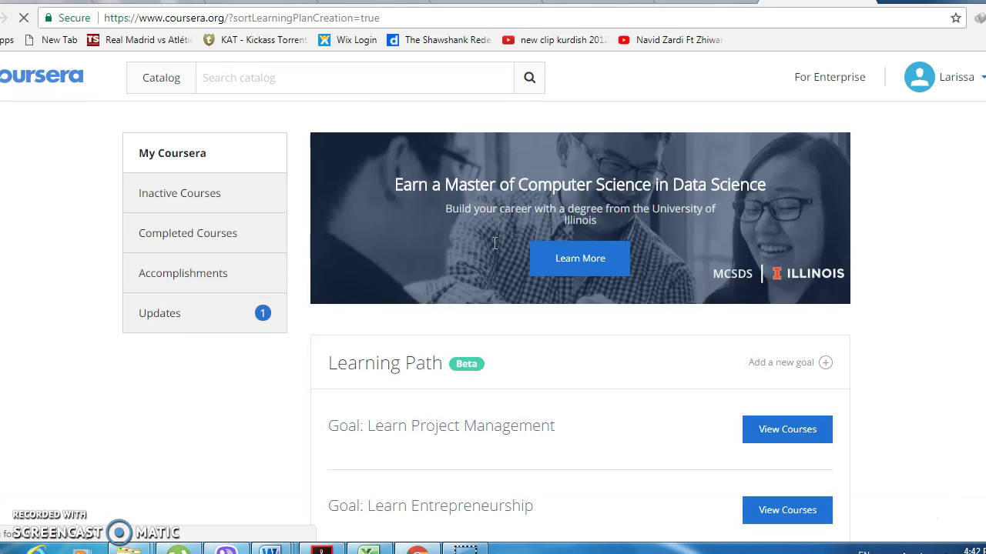
{"action": "scroll", "coordinate": [665, 286], "scroll_direction": "down", "scroll_amount": 5}
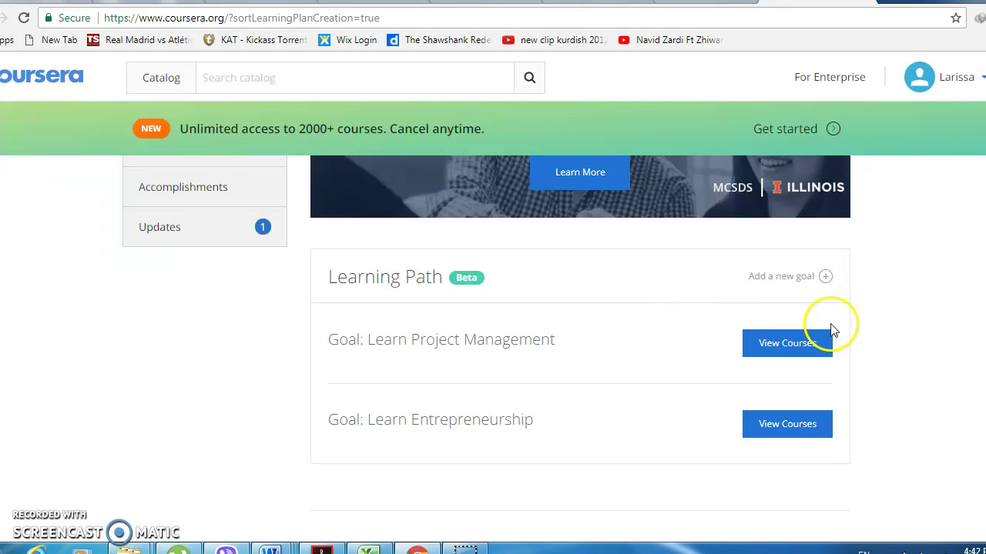
{"action": "scroll", "coordinate": [891, 334], "scroll_direction": "down", "scroll_amount": 2}
{"action": "scroll", "coordinate": [891, 336], "scroll_direction": "up", "scroll_amount": 4}
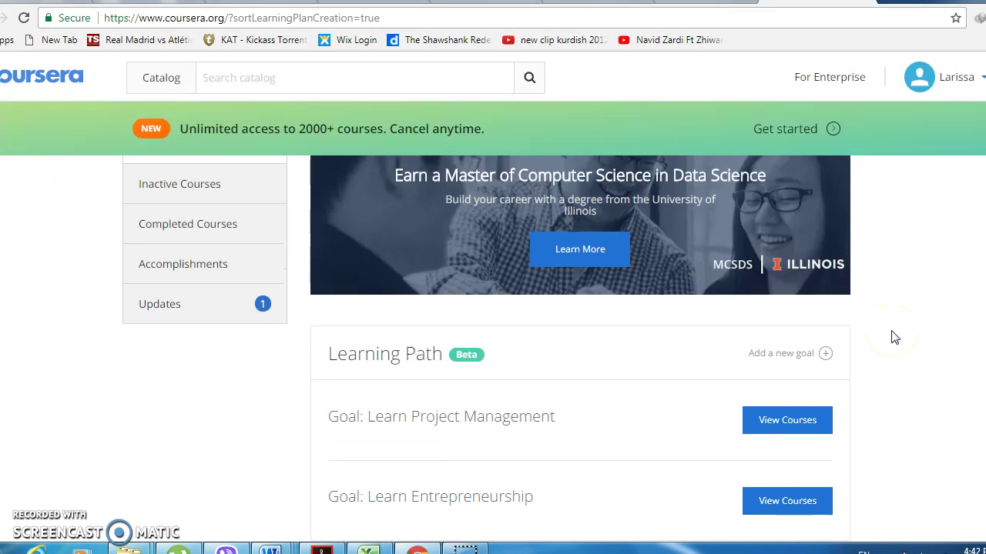
{"action": "scroll", "coordinate": [893, 336], "scroll_direction": "down", "scroll_amount": 7}
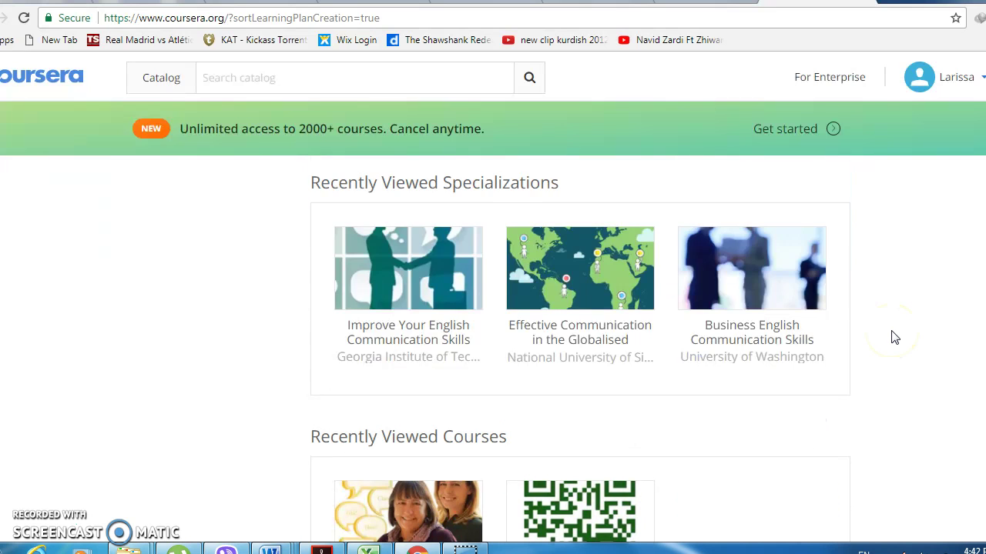
{"action": "scroll", "coordinate": [891, 335], "scroll_direction": "up", "scroll_amount": 8}
{"action": "left_click", "coordinate": [222, 79]}
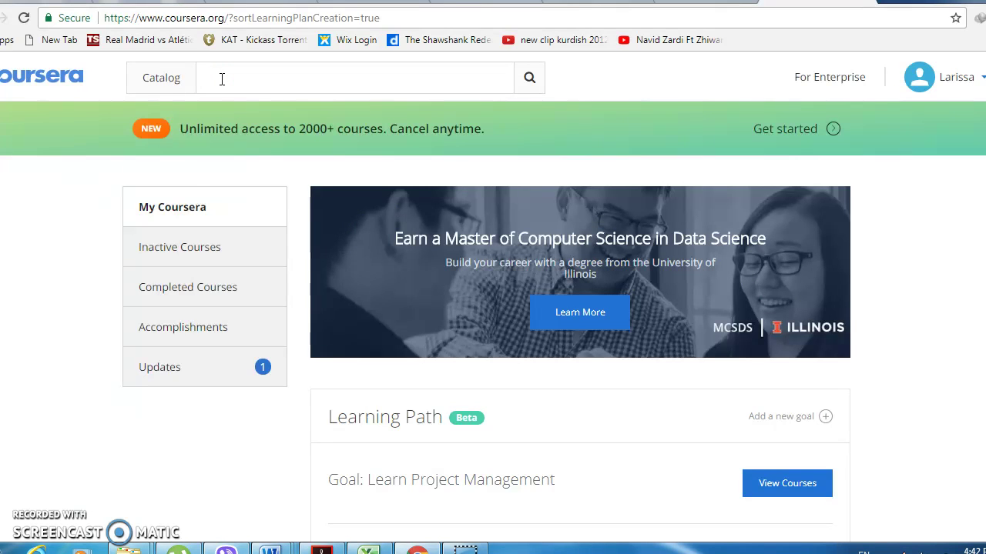
- Search for 'Speak English Professionally', enroll, and choose to audit the course for free
{"action": "type", "text": "Speak English Professionally"}
{"action": "key", "text": "Return"}
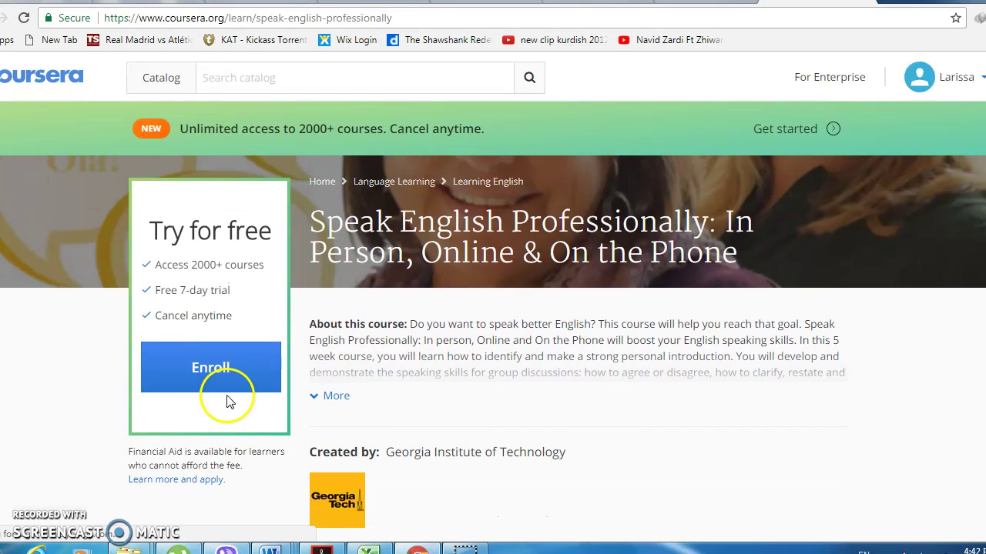
{"action": "left_click", "coordinate": [211, 373]}
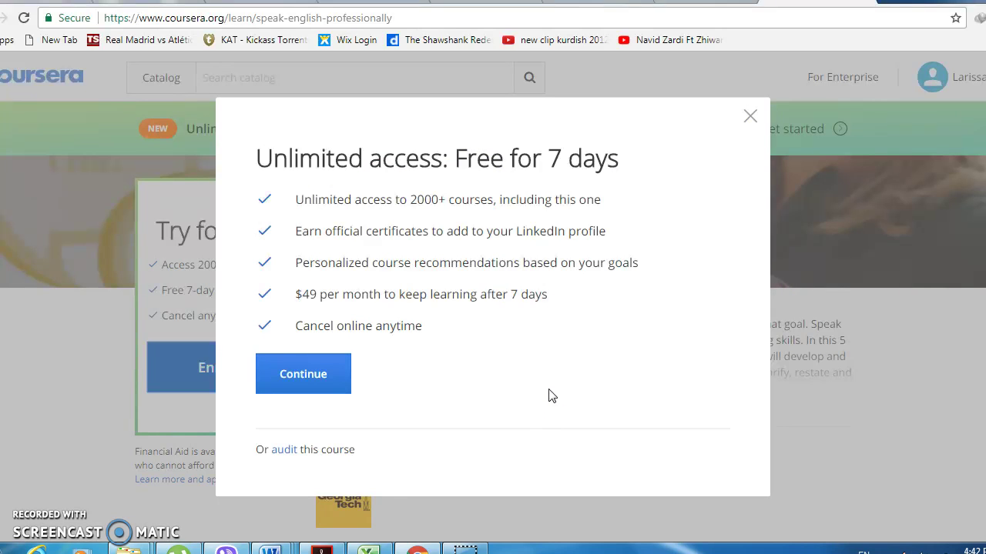
{"action": "left_click", "coordinate": [492, 368]}
{"action": "left_click", "coordinate": [454, 348]}
{"action": "left_click", "coordinate": [284, 453]}
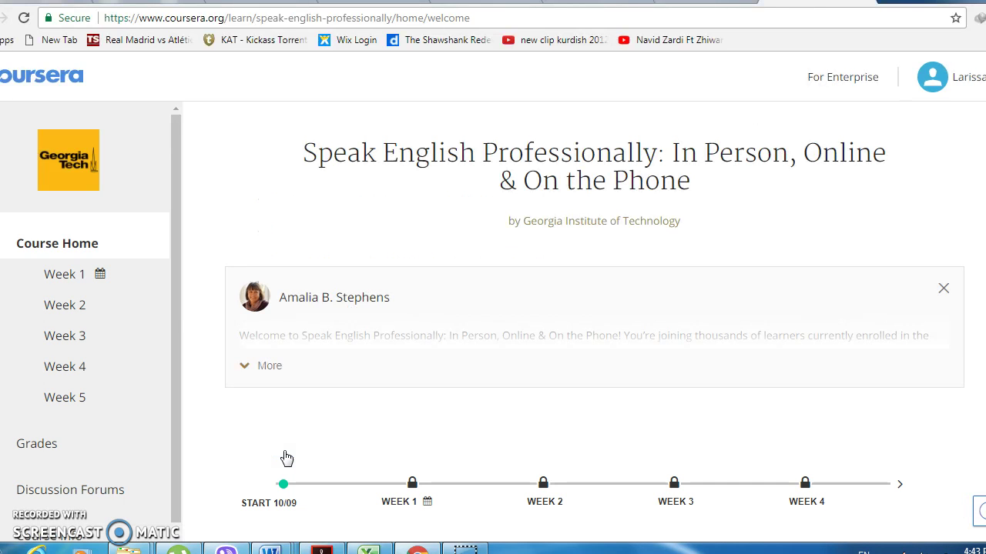
- Open the Week 1 materials and start the Intro to Course lesson
{"action": "left_click", "coordinate": [286, 425]}
{"action": "left_click", "coordinate": [60, 275]}
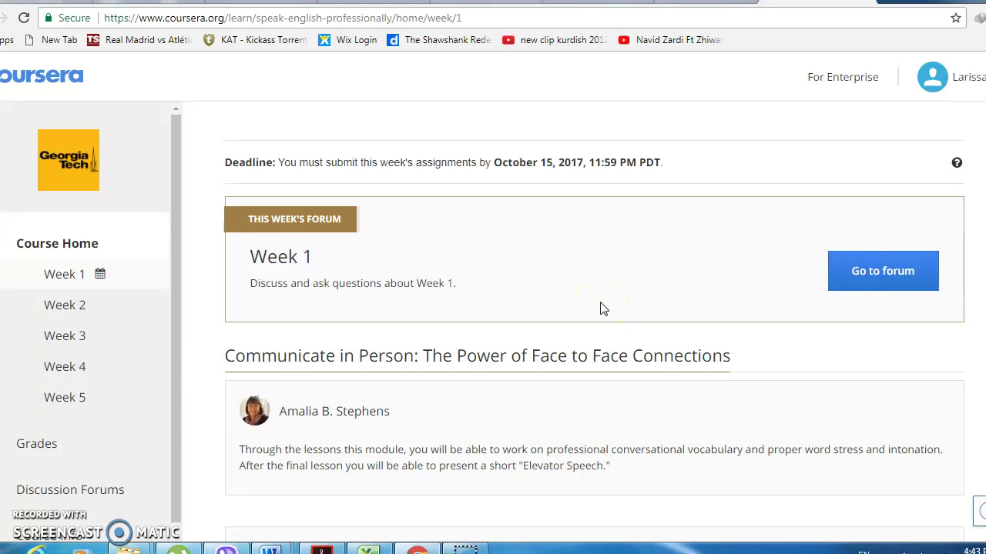
{"action": "left_click", "coordinate": [603, 309]}
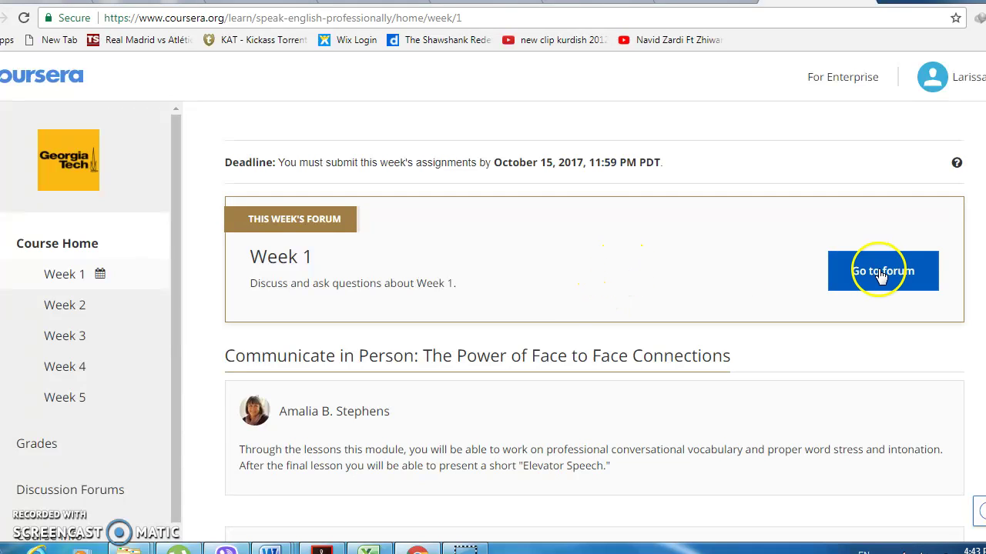
{"action": "scroll", "coordinate": [824, 291], "scroll_direction": "down", "scroll_amount": 4}
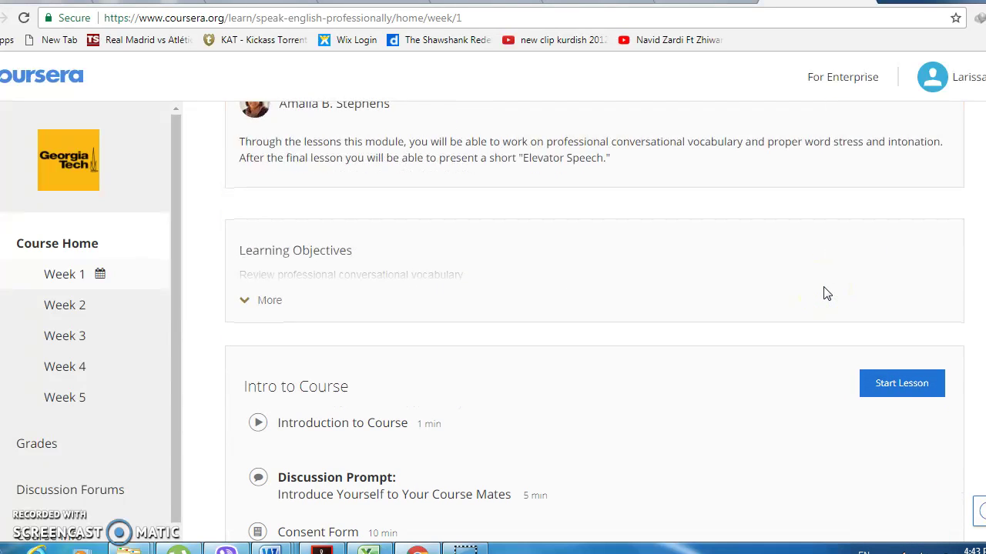
{"action": "scroll", "coordinate": [825, 293], "scroll_direction": "down", "scroll_amount": 2}
{"action": "scroll", "coordinate": [847, 231], "scroll_direction": "down", "scroll_amount": 1}
{"action": "left_click", "coordinate": [900, 154]}
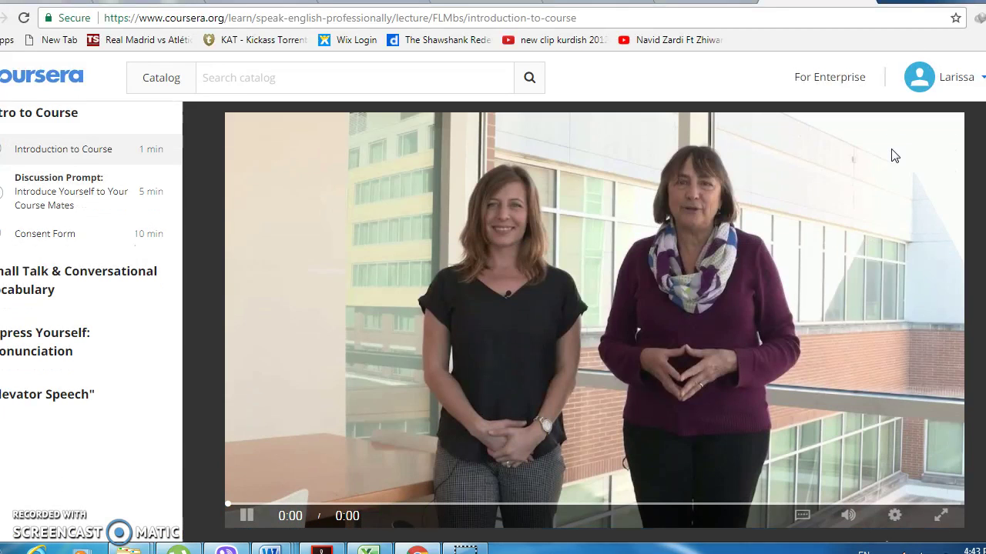
- Play the Introduction to Course video, browse its transcript, and expand the Small Talk & Conversational Vocabulary lessons
{"action": "scroll", "coordinate": [299, 418], "scroll_direction": "down", "scroll_amount": 2}
{"action": "left_click", "coordinate": [299, 418]}
{"action": "scroll", "coordinate": [549, 393], "scroll_direction": "down", "scroll_amount": 3}
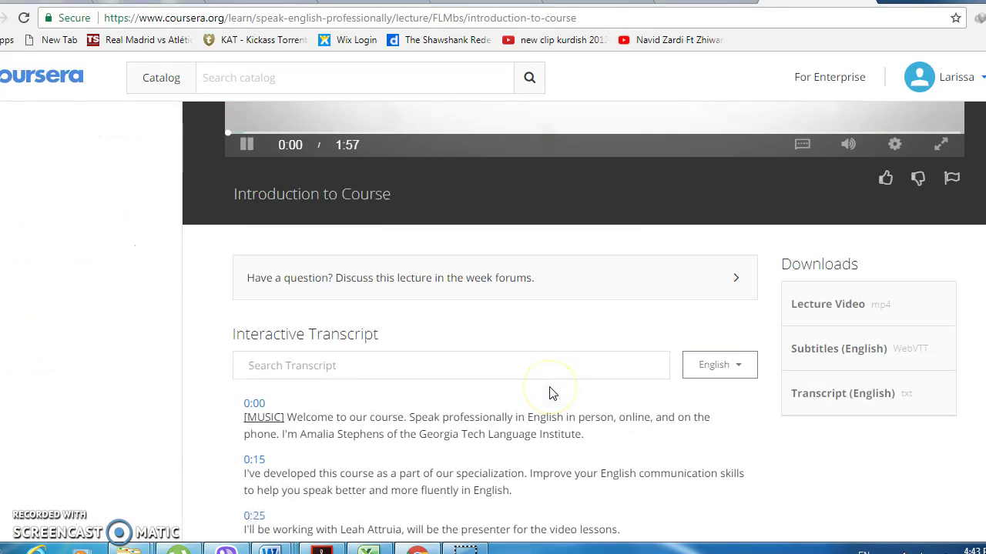
{"action": "scroll", "coordinate": [550, 394], "scroll_direction": "down", "scroll_amount": 1}
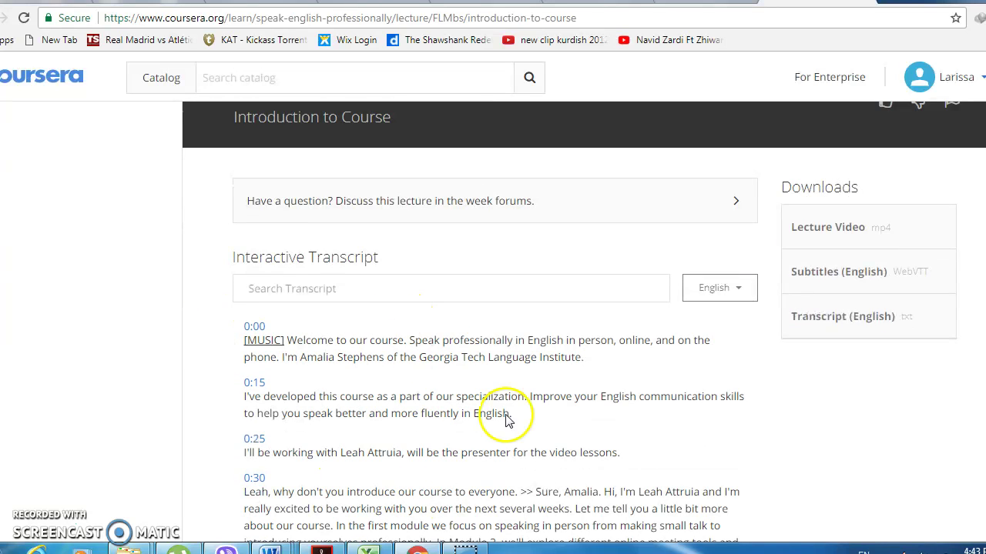
{"action": "scroll", "coordinate": [433, 374], "scroll_direction": "down", "scroll_amount": 3}
{"action": "scroll", "coordinate": [441, 374], "scroll_direction": "up", "scroll_amount": 6}
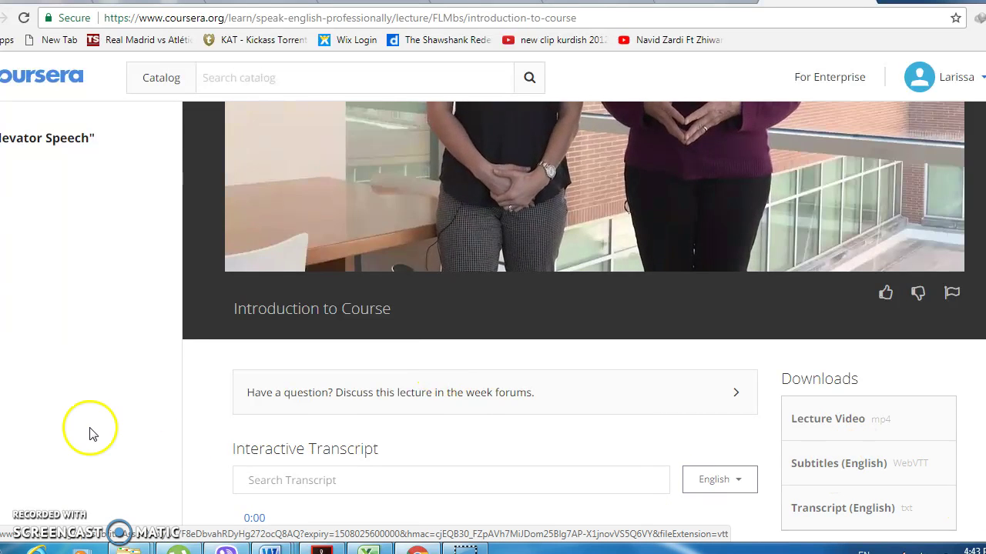
{"action": "scroll", "coordinate": [100, 416], "scroll_direction": "up", "scroll_amount": 4}
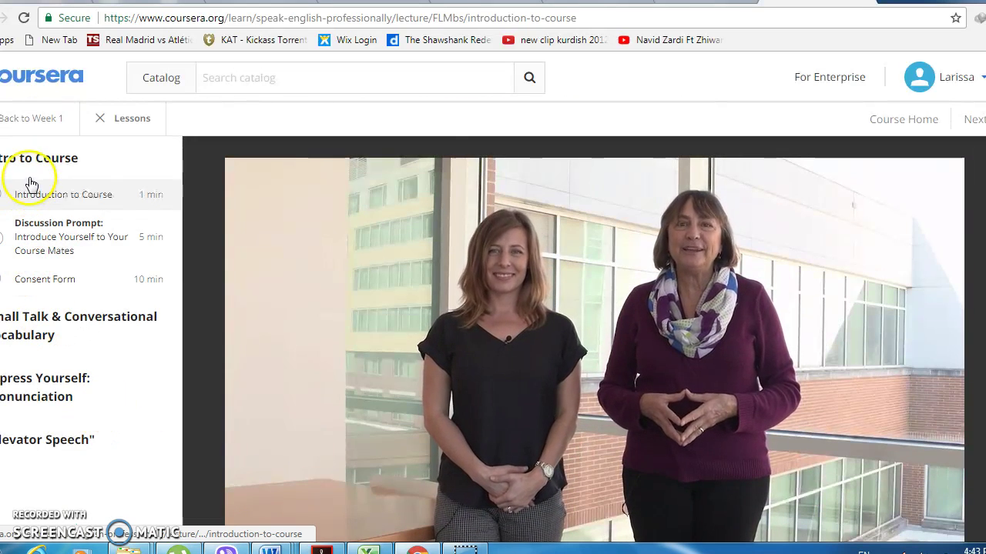
{"action": "left_click", "coordinate": [16, 324]}
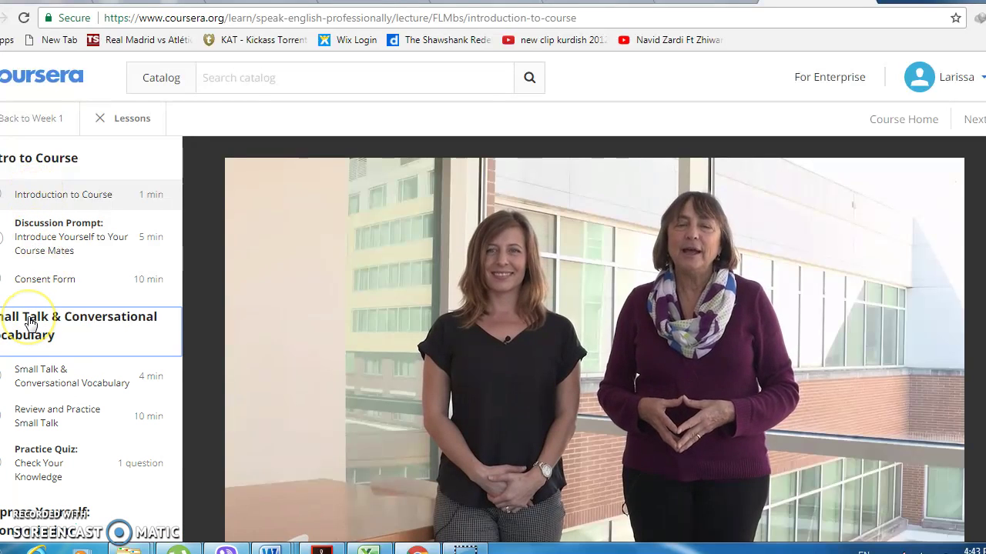
{"action": "left_click", "coordinate": [33, 382]}
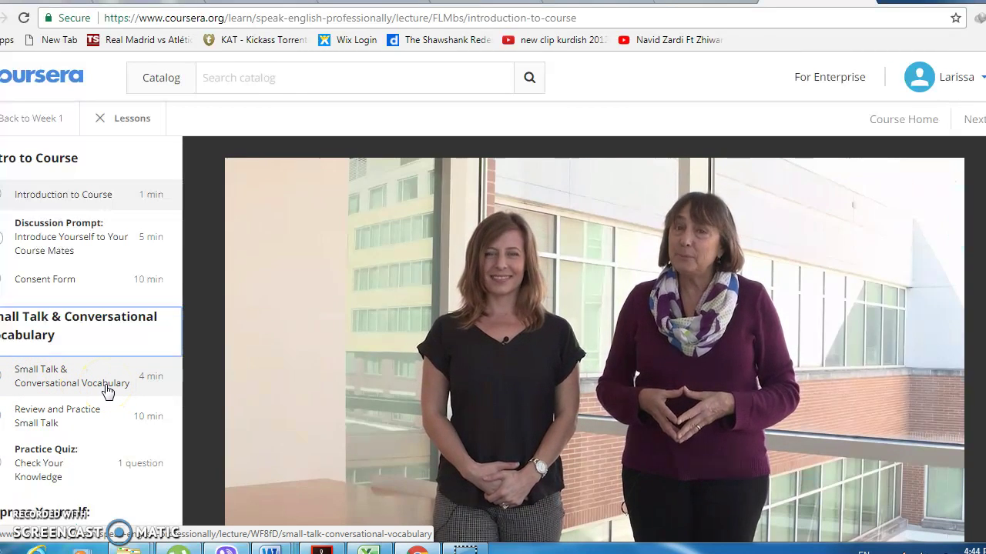
- Open and read through the Review and Practice: Making Small Talk reading
{"action": "left_click", "coordinate": [33, 419]}
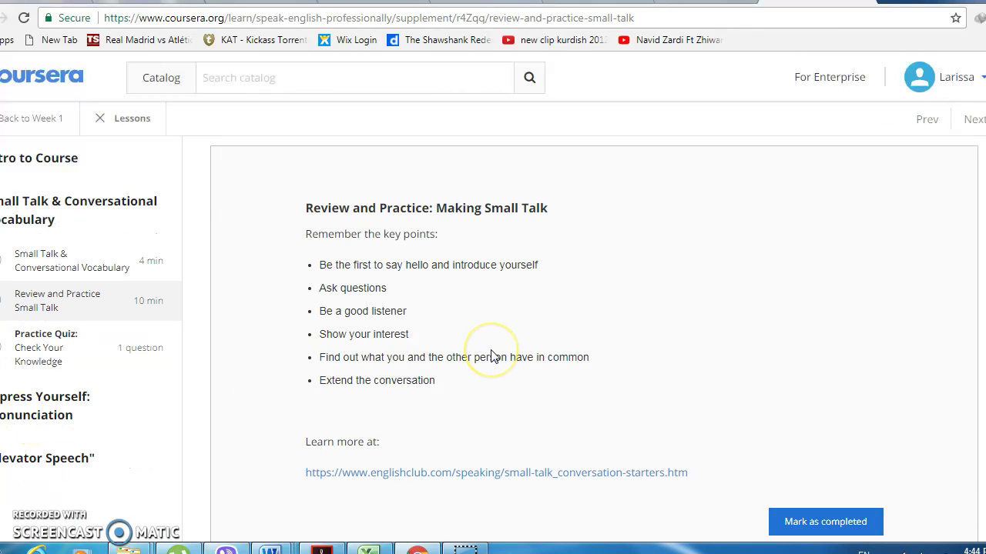
{"action": "scroll", "coordinate": [489, 347], "scroll_direction": "down", "scroll_amount": 1}
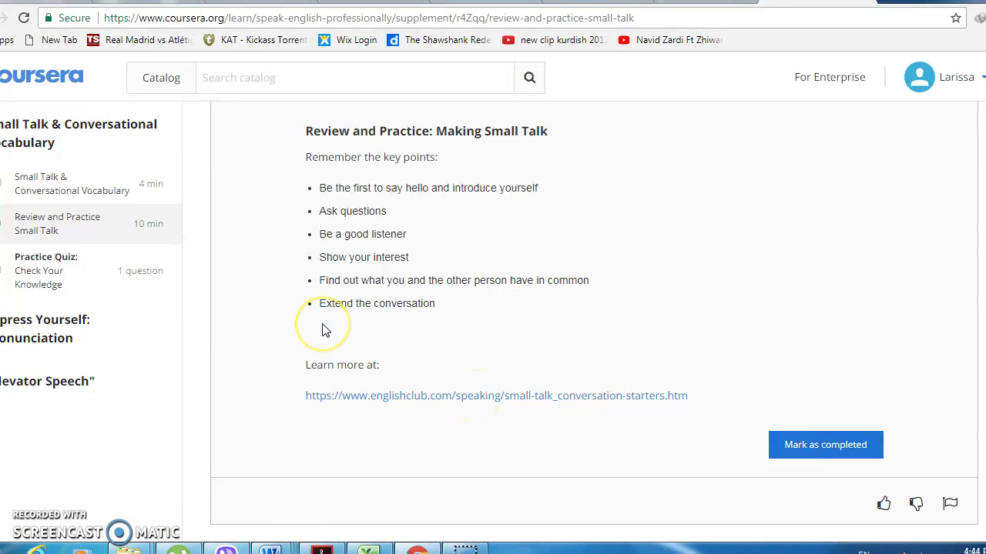
{"action": "scroll", "coordinate": [323, 330], "scroll_direction": "up", "scroll_amount": 1}
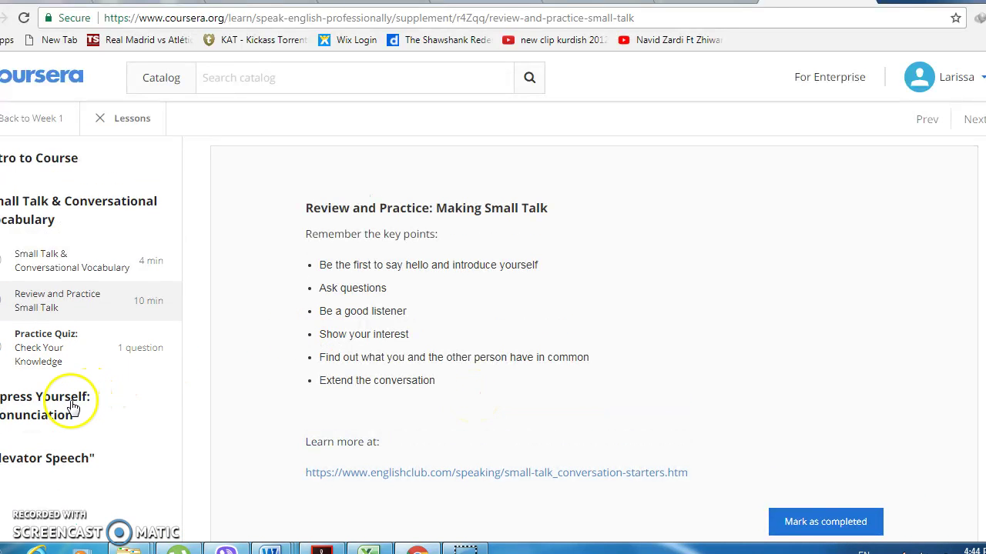